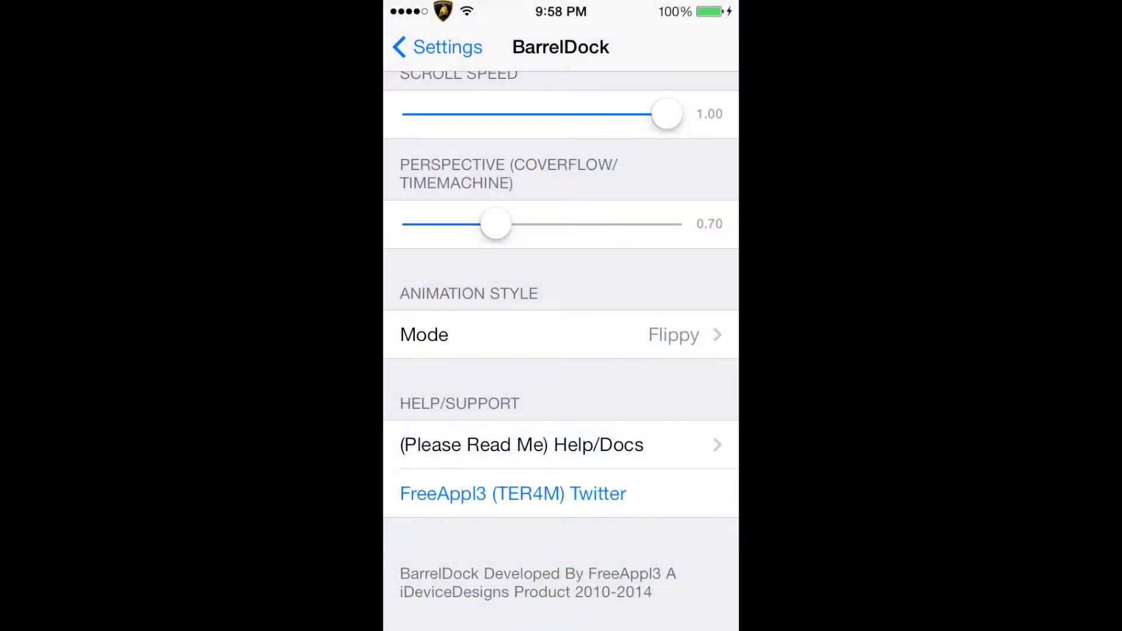
scroll(561, 351, down, 2)
scroll(562, 351, up, 5)
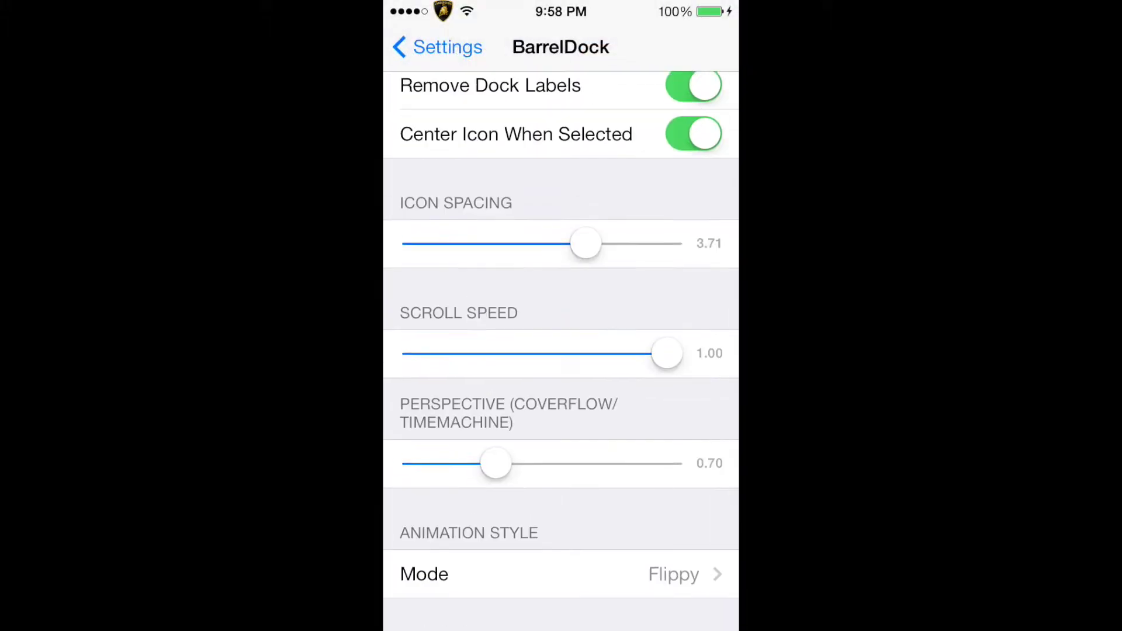
- Reach BarrelDock's Mode list under Animation Style, showing Flippy checked
click(437, 47)
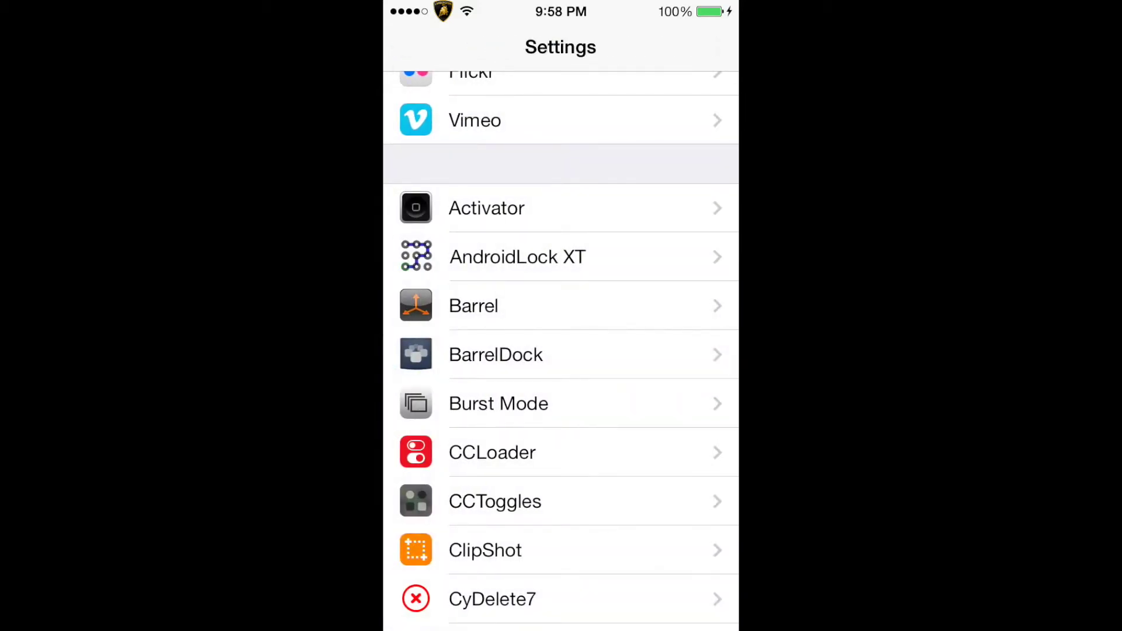
click(496, 355)
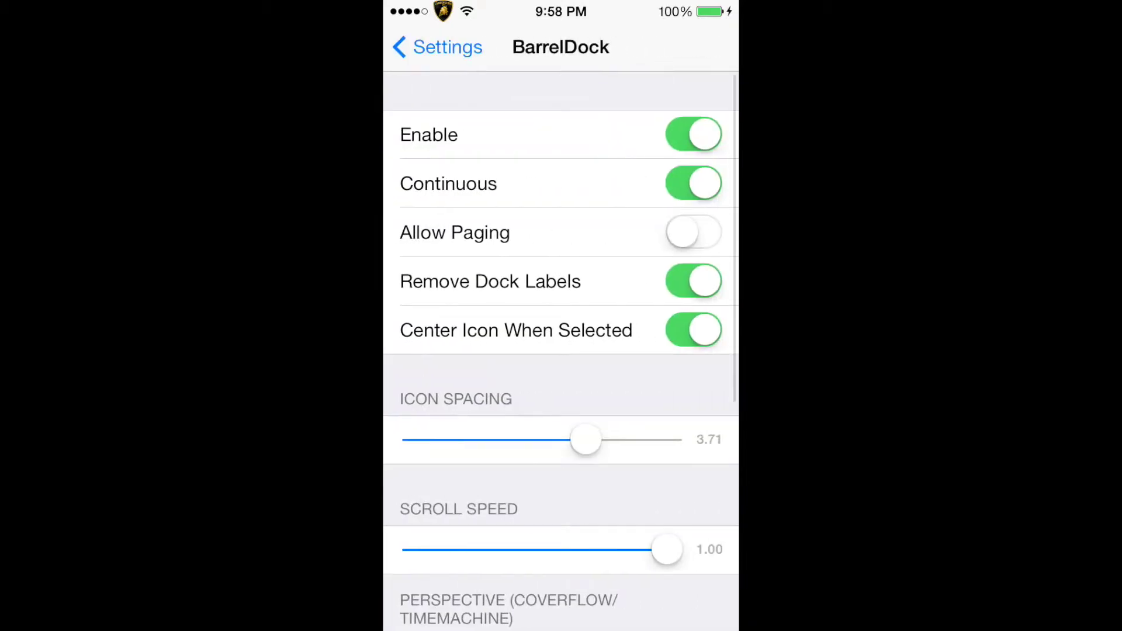
scroll(562, 351, down, 2)
scroll(561, 350, down, 5)
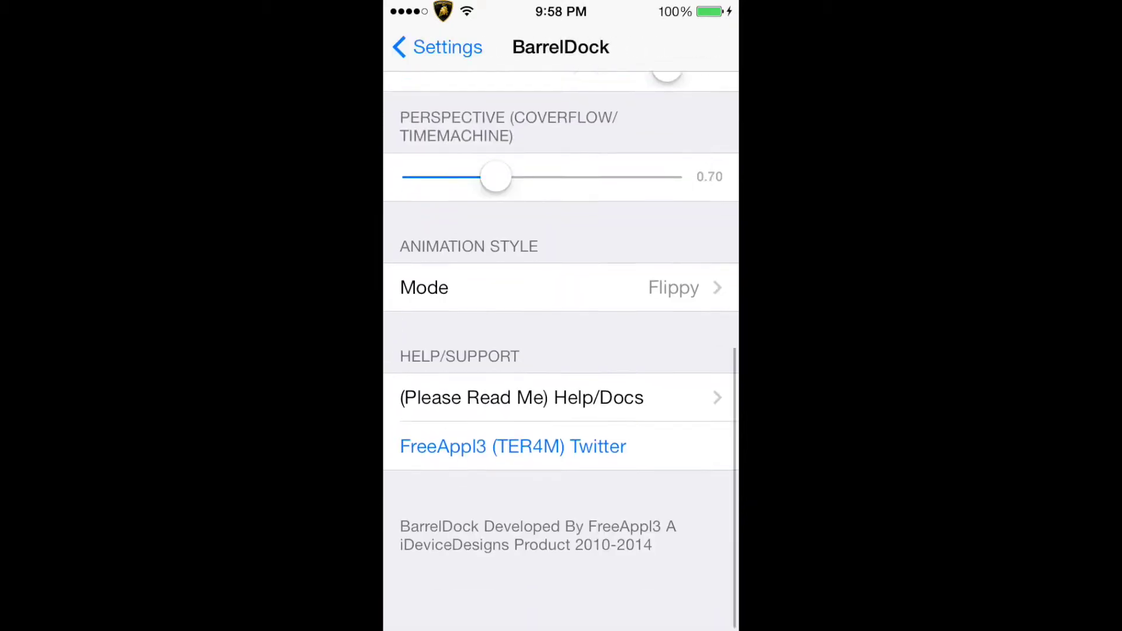
click(562, 328)
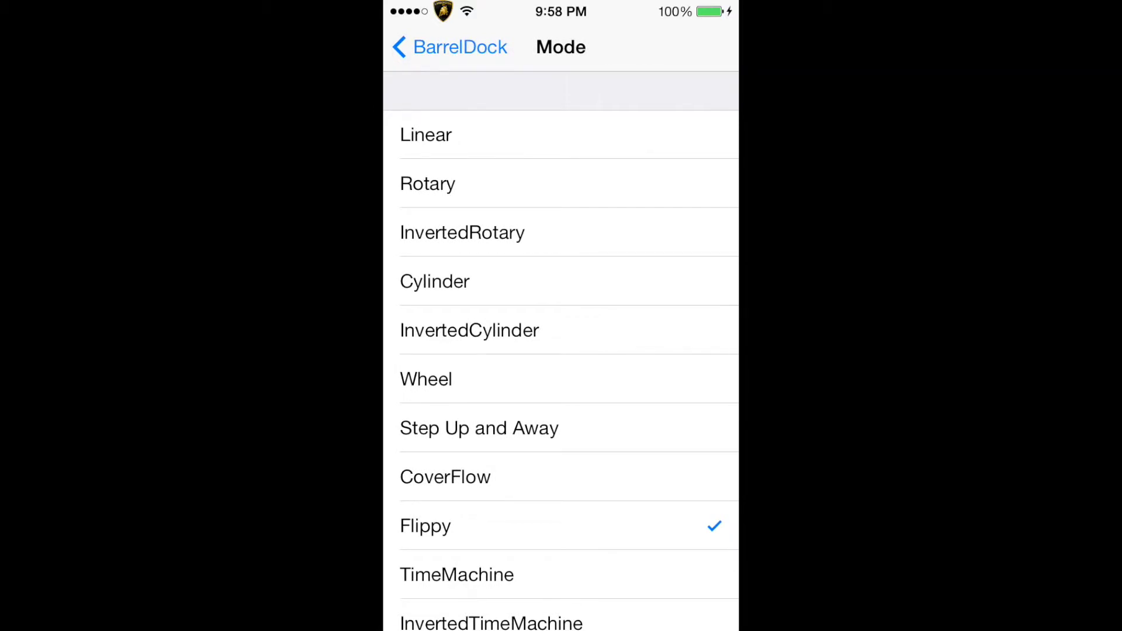
- Select the Rotary animation mode and try the dock on the home screen
click(562, 183)
key(super)
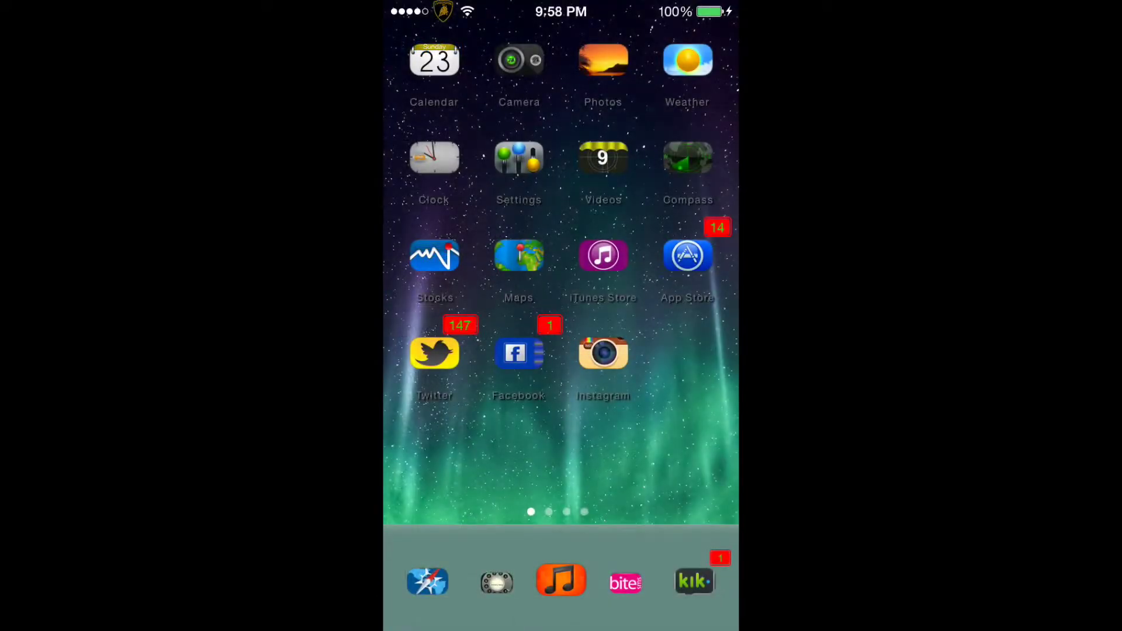
click(519, 158)
click(430, 47)
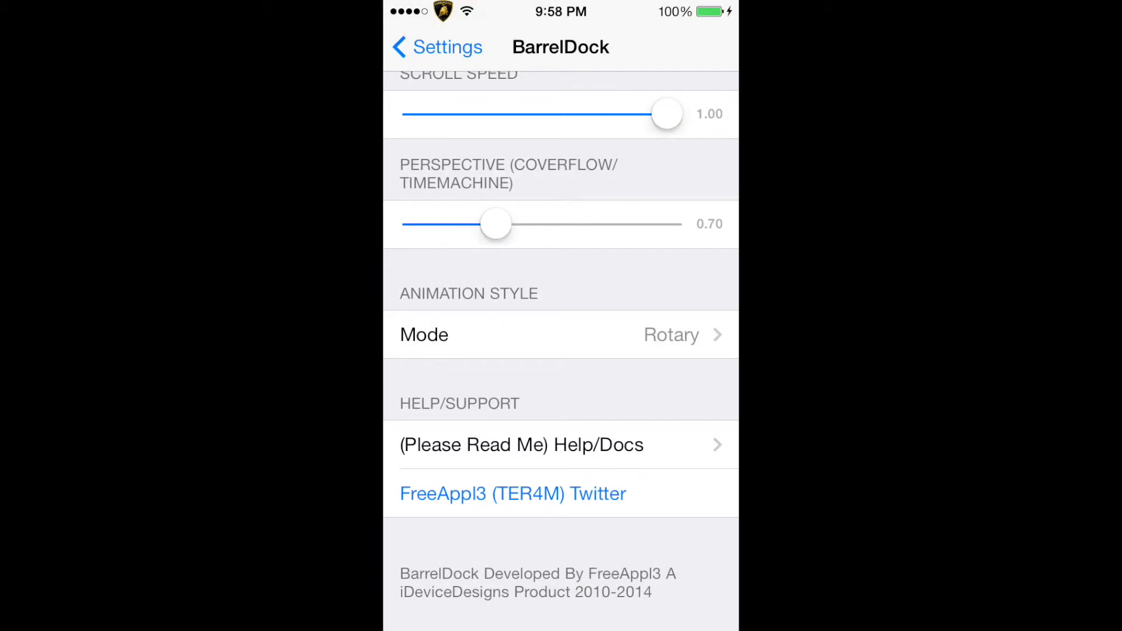
key(super)
- Select the TimeMachine animation mode and go home to scroll the dock
click(561, 336)
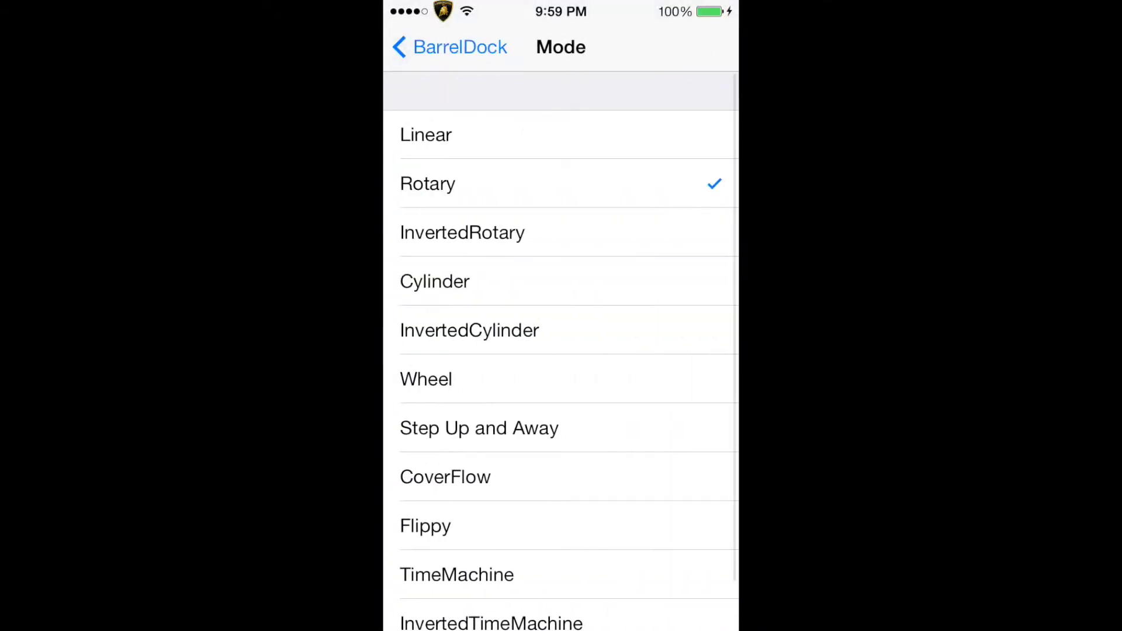
scroll(561, 350, down, 1)
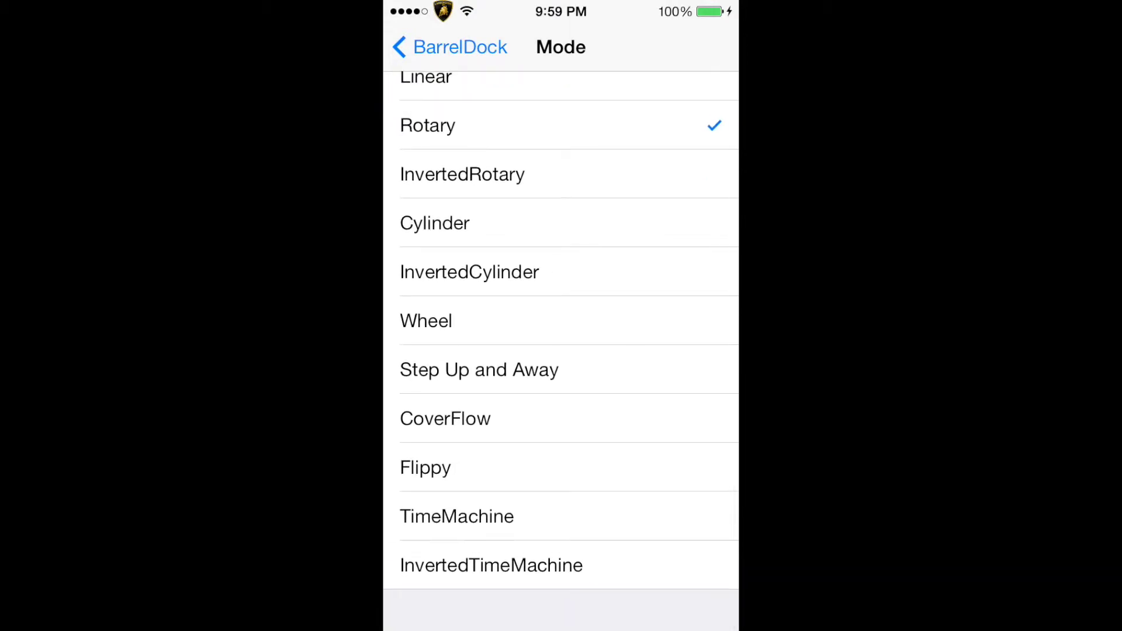
click(562, 517)
click(452, 47)
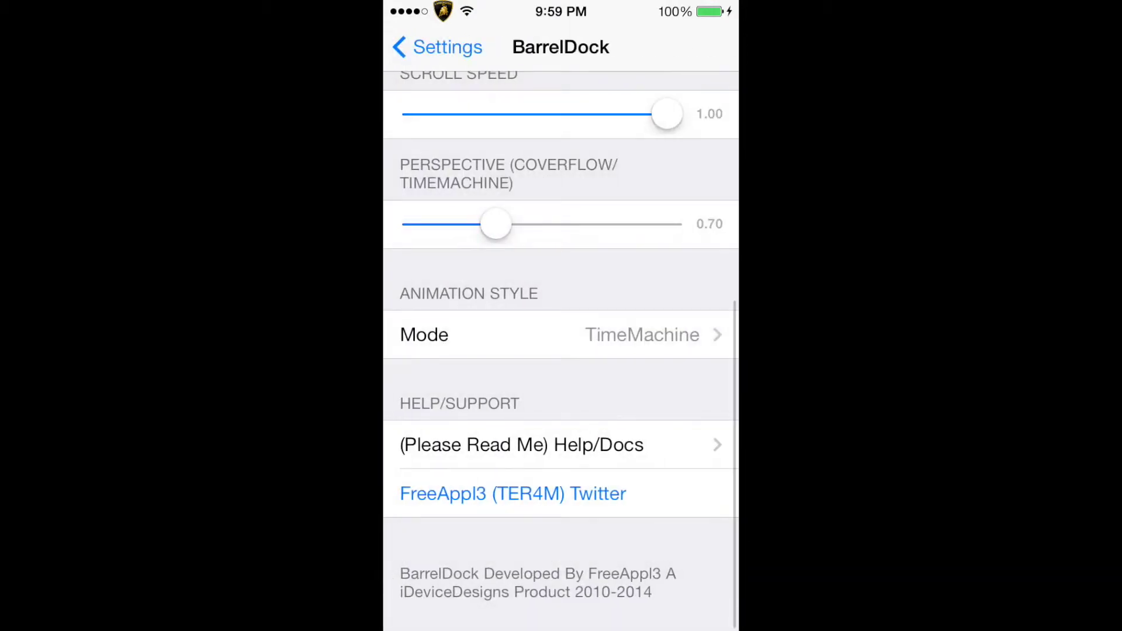
key(super)
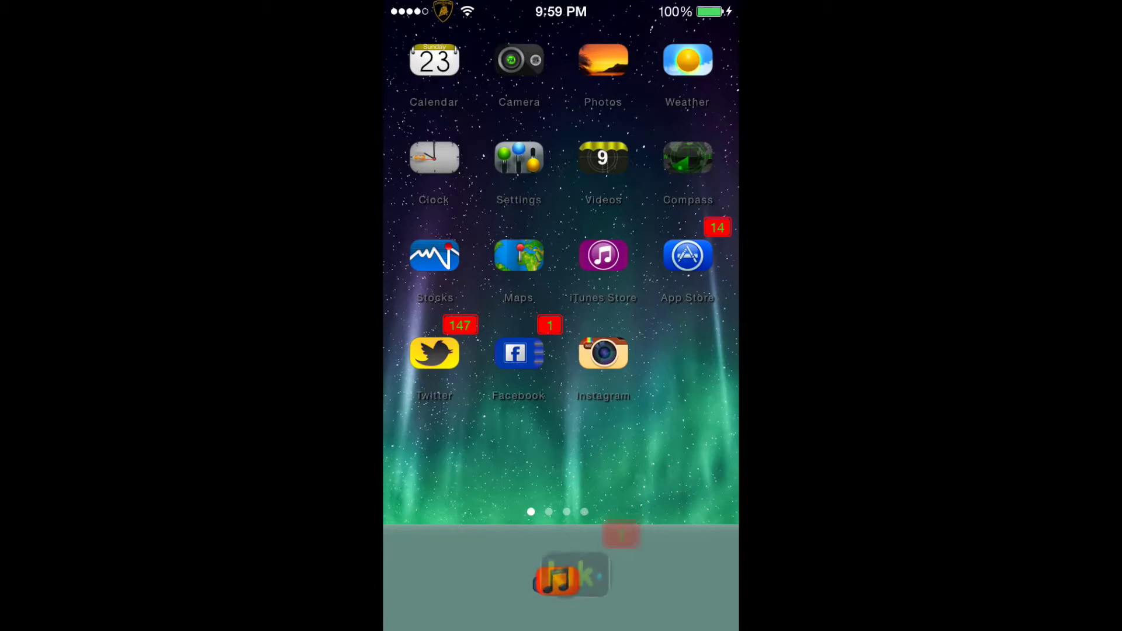
- Select the Step Up and Away animation mode and return to BarrelDock's settings page
click(519, 159)
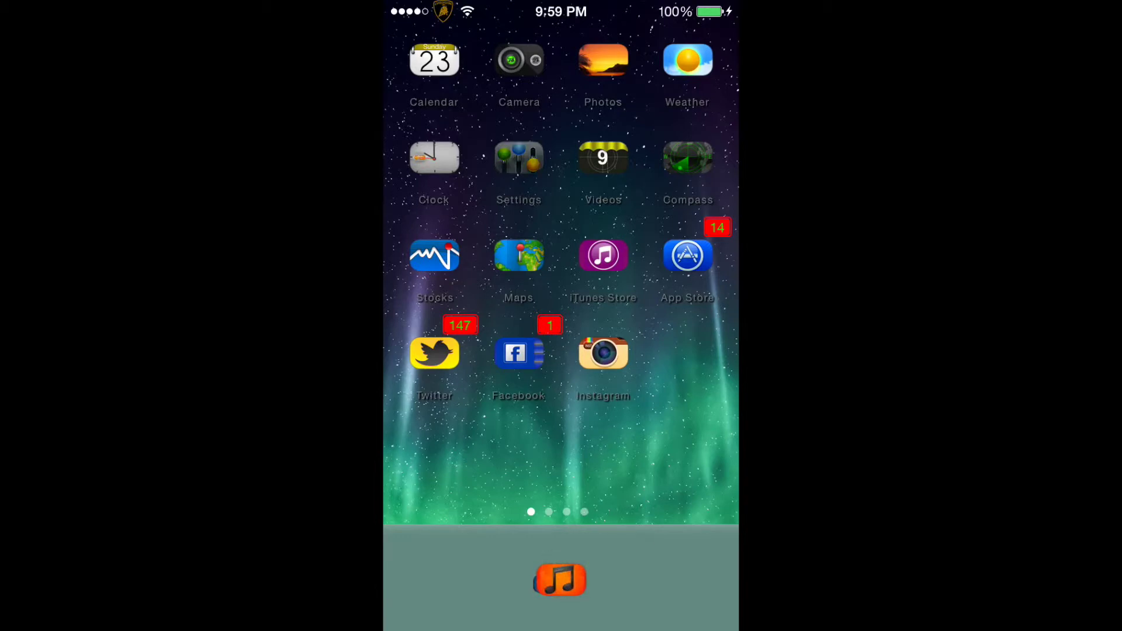
click(561, 334)
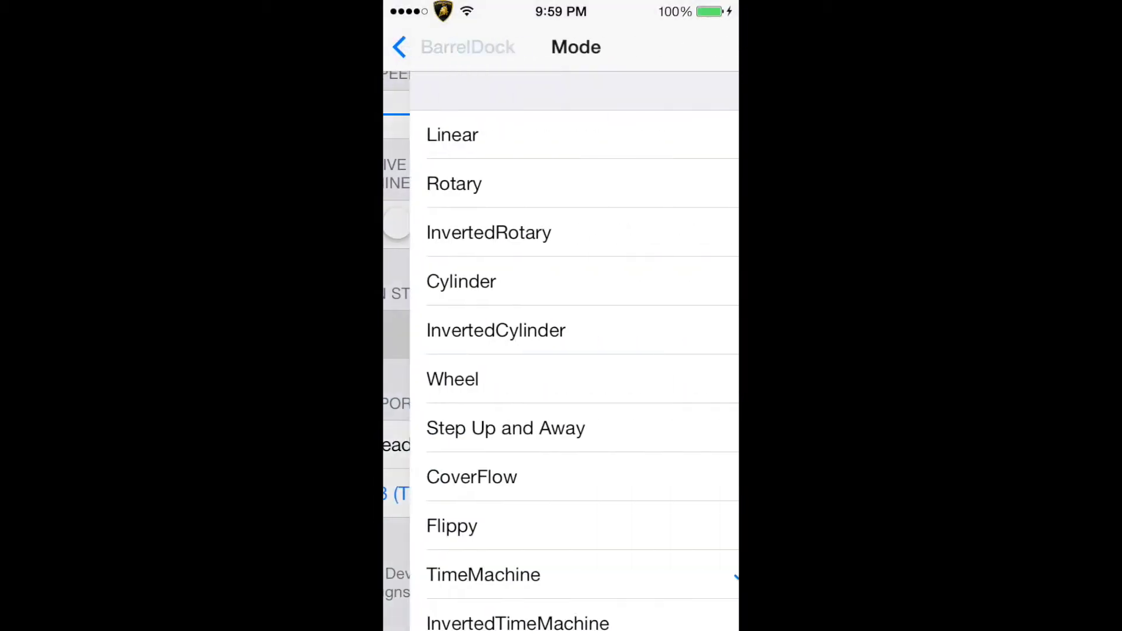
click(457, 575)
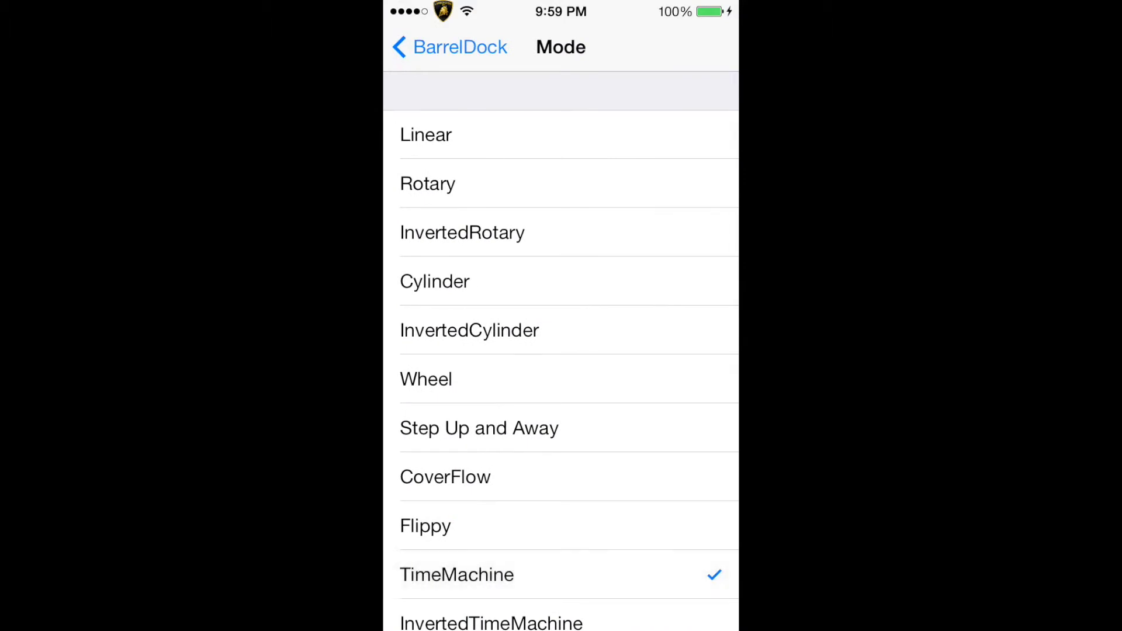
click(480, 428)
click(449, 46)
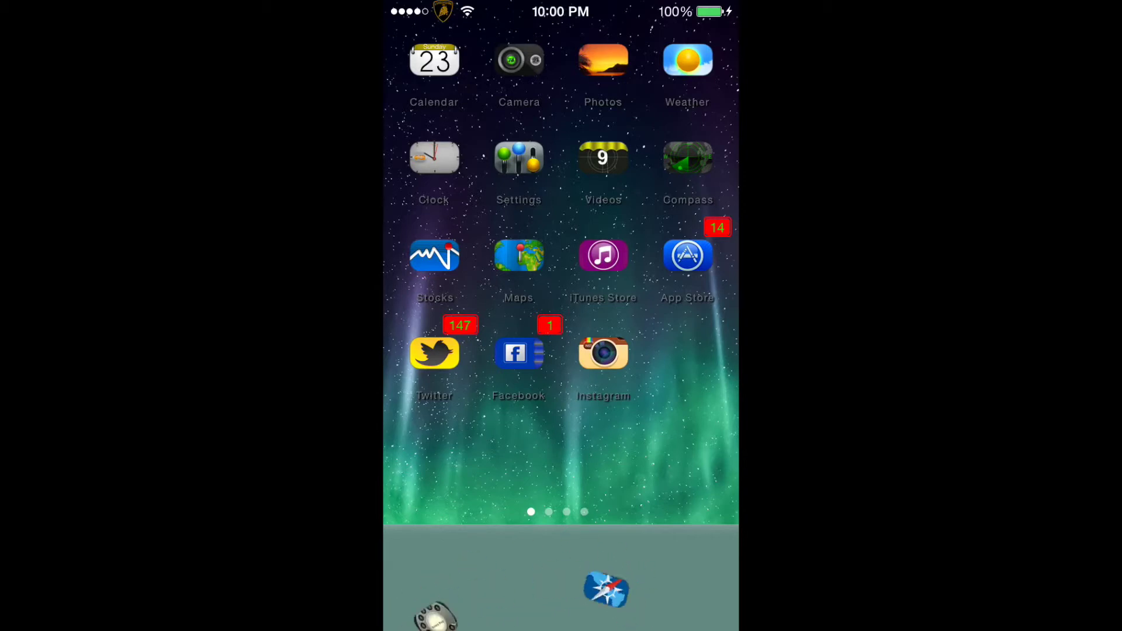
- Select the Wheel animation mode and try the dock on the home screen
click(518, 157)
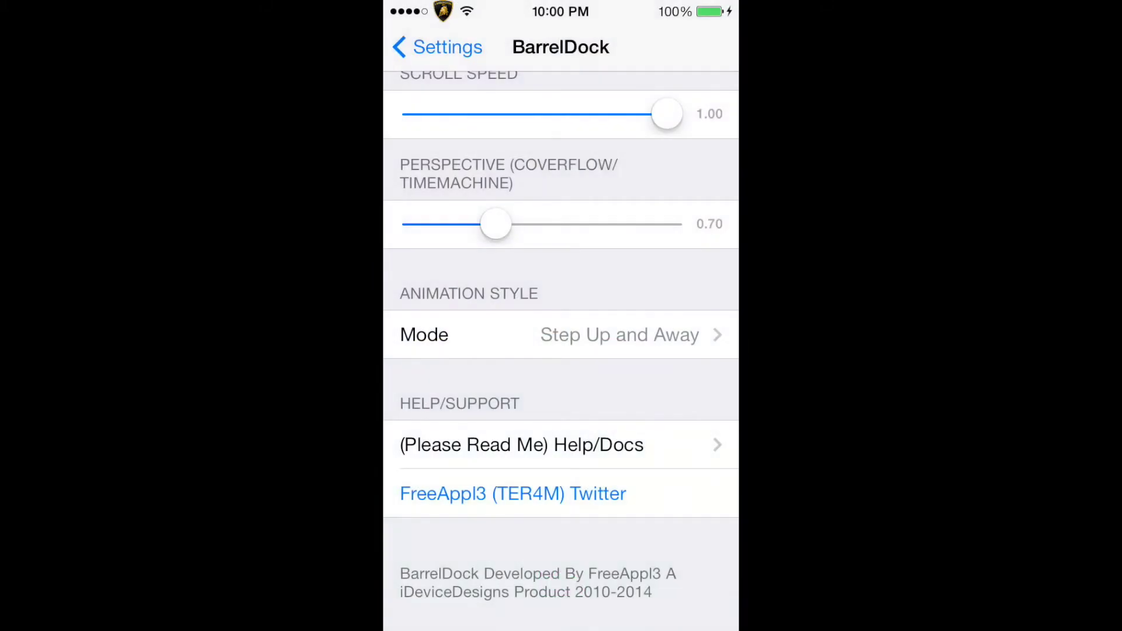
click(562, 334)
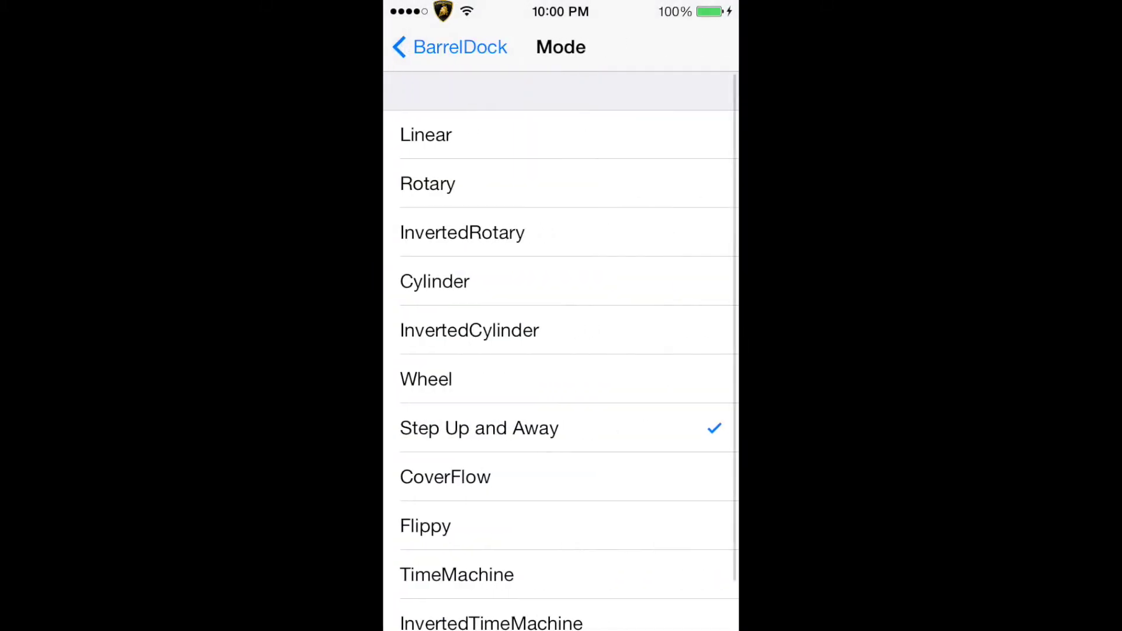
click(479, 427)
click(427, 379)
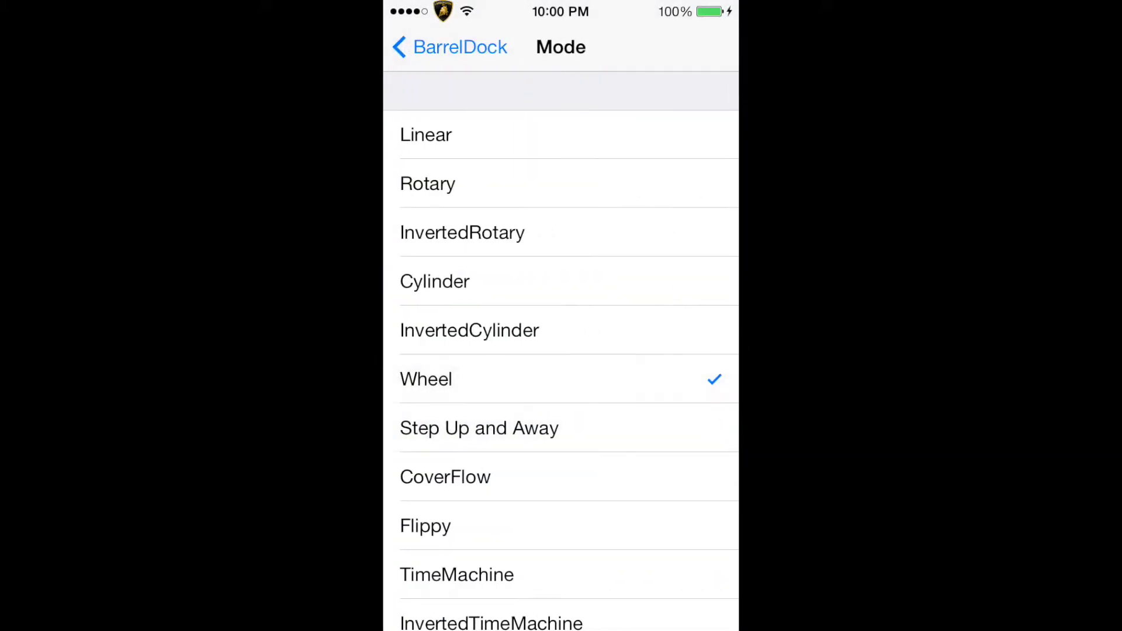
click(449, 46)
key(Home)
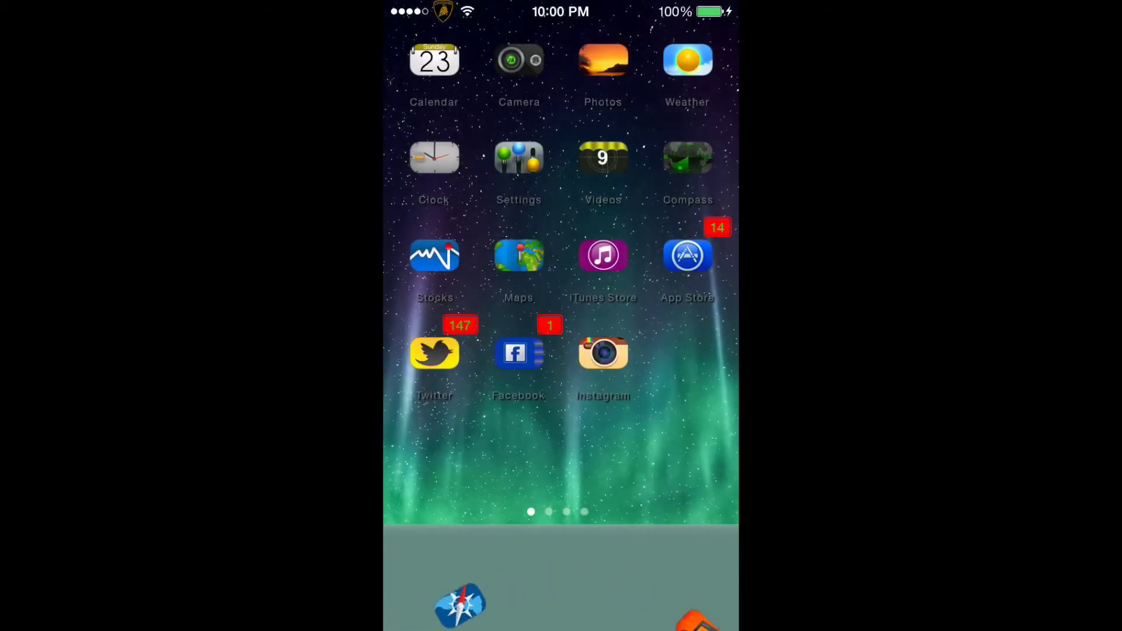
- Back in BarrelDock's Mode list, select the Linear animation mode
click(518, 158)
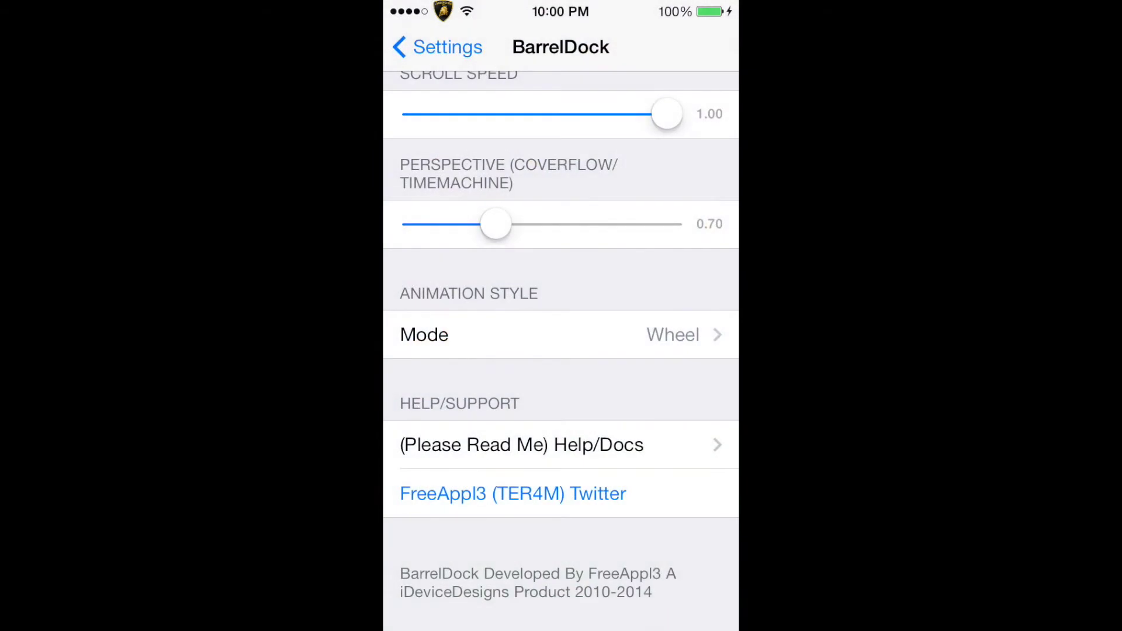
click(561, 334)
scroll(561, 351, down, 1)
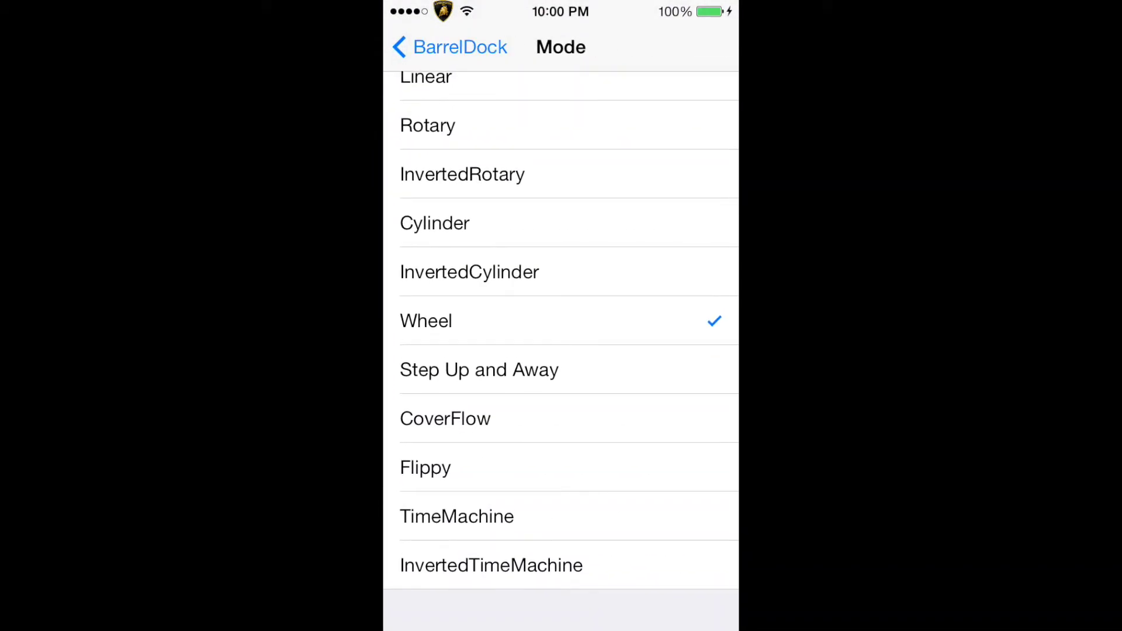
scroll(562, 350, up, 1)
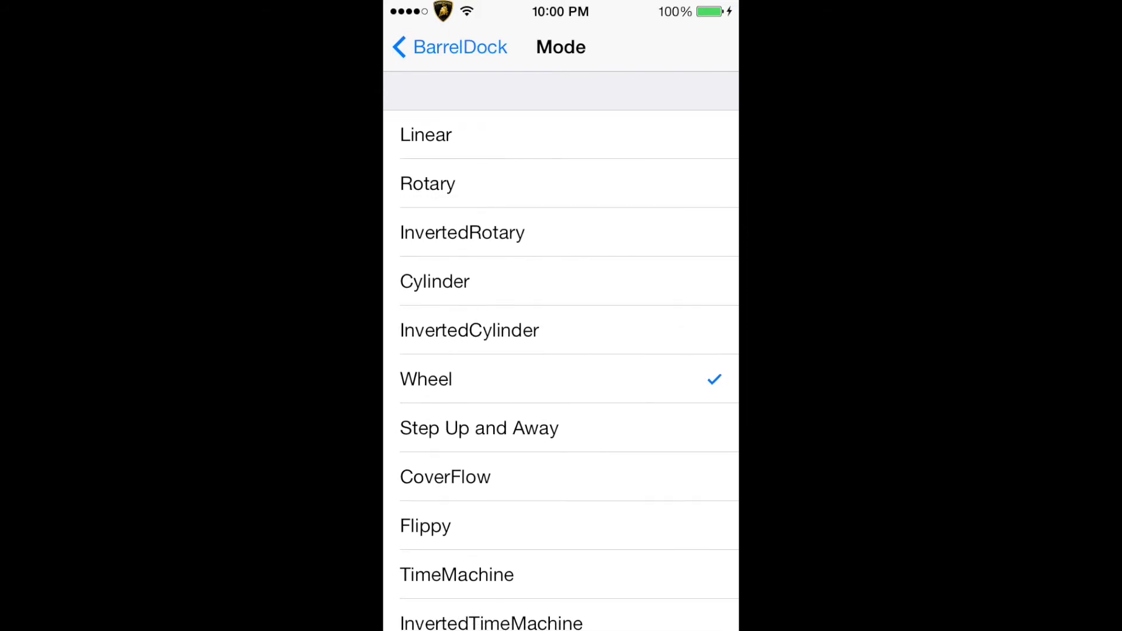
click(426, 135)
- Try the Linear dock on the home screen, revisit the Mode list, then swipe to home page 3 with Cydia
click(449, 47)
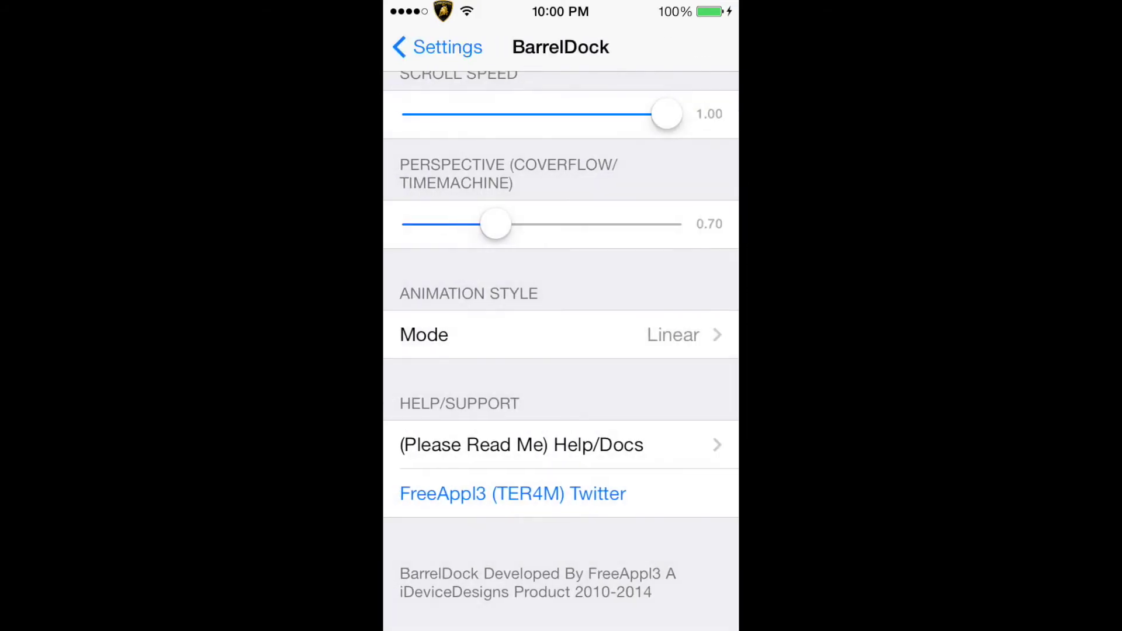
key(super)
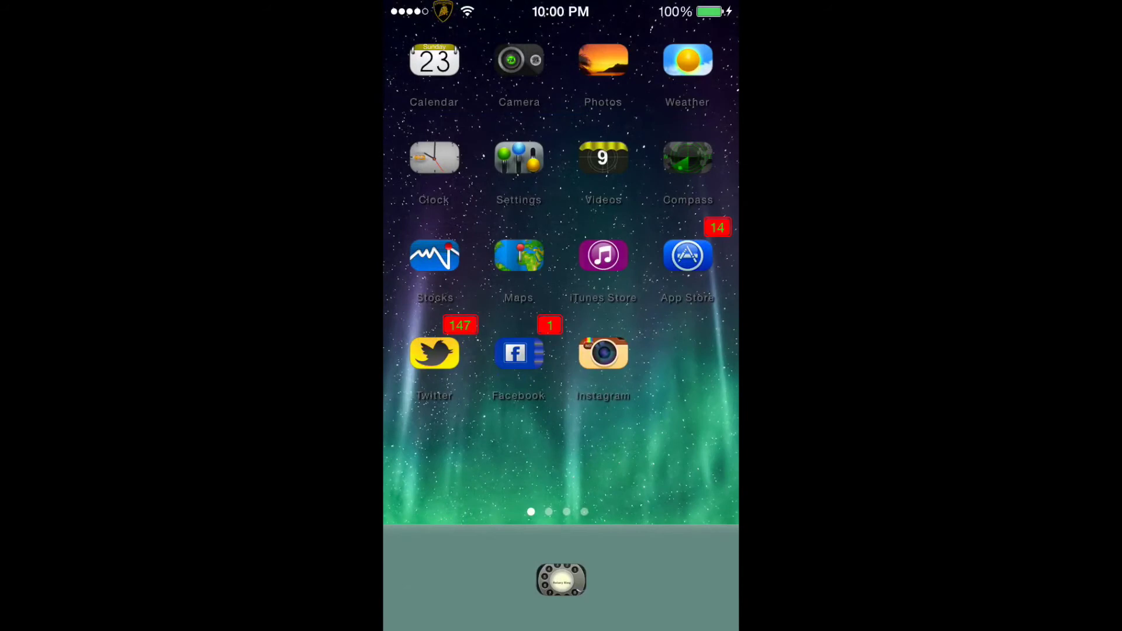
scroll(561, 579, right, 3)
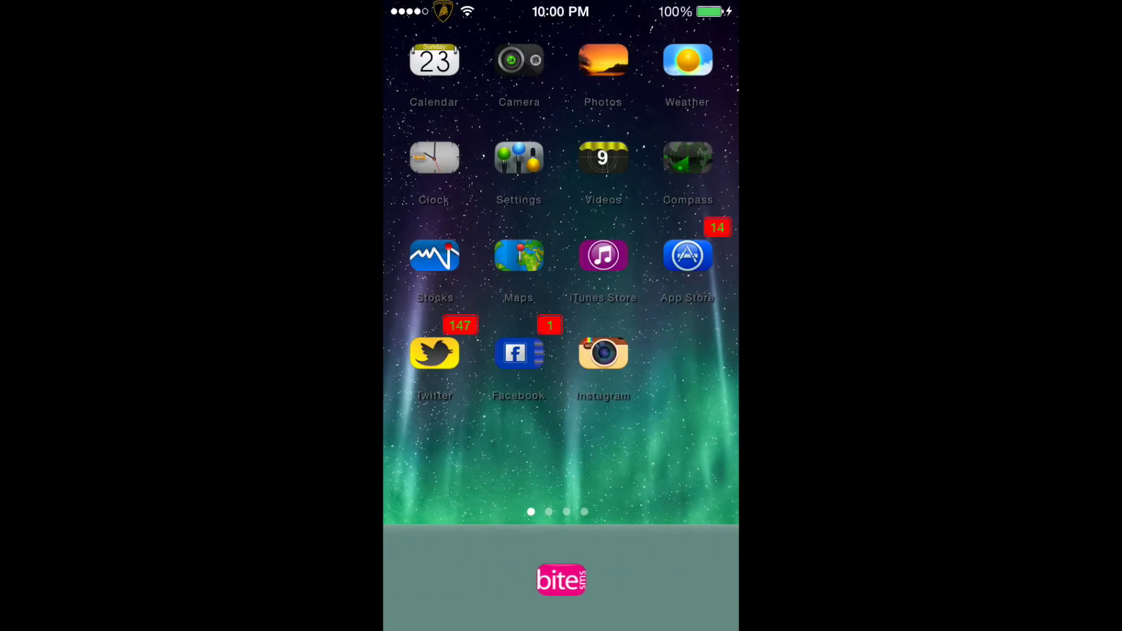
scroll(562, 578, right, 2)
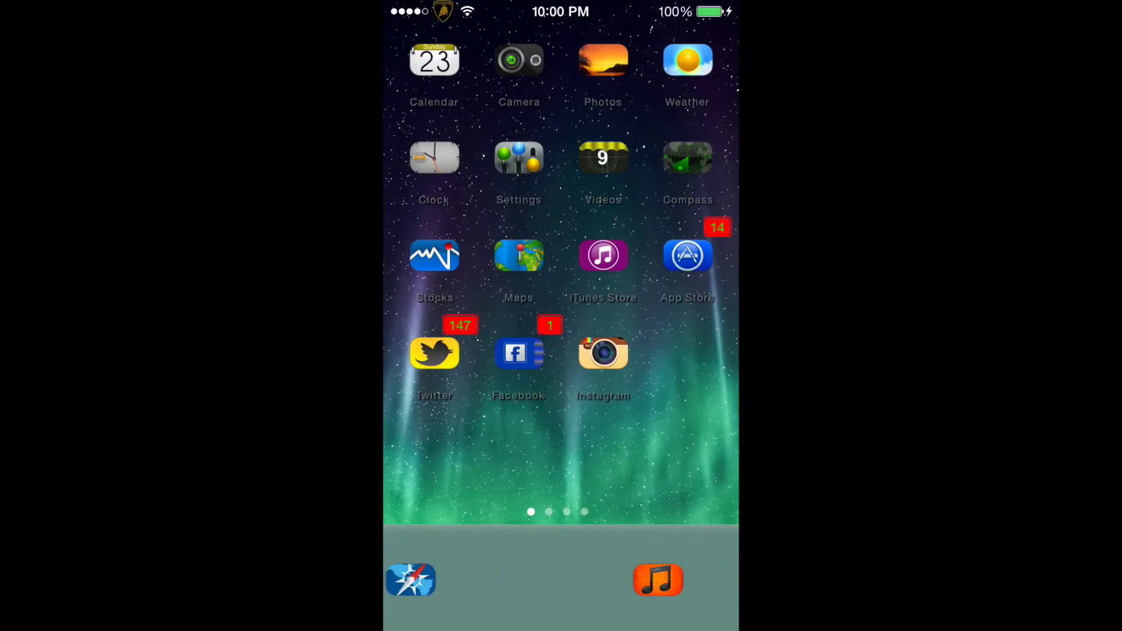
scroll(562, 579, right, 2)
scroll(561, 579, left, 1)
scroll(561, 579, right, 1)
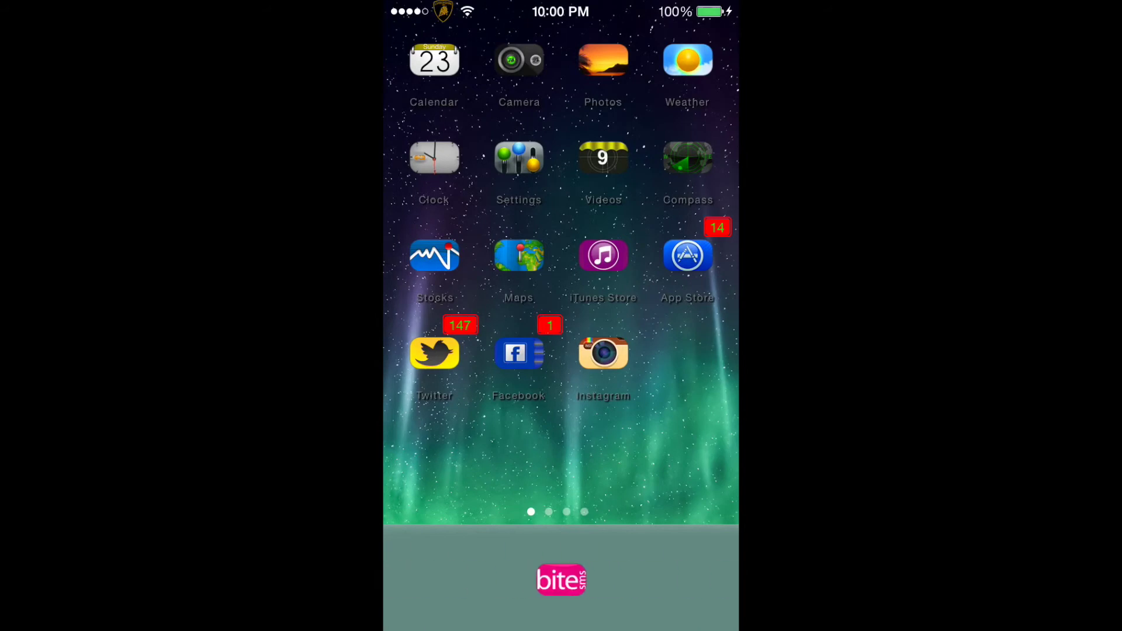
click(519, 157)
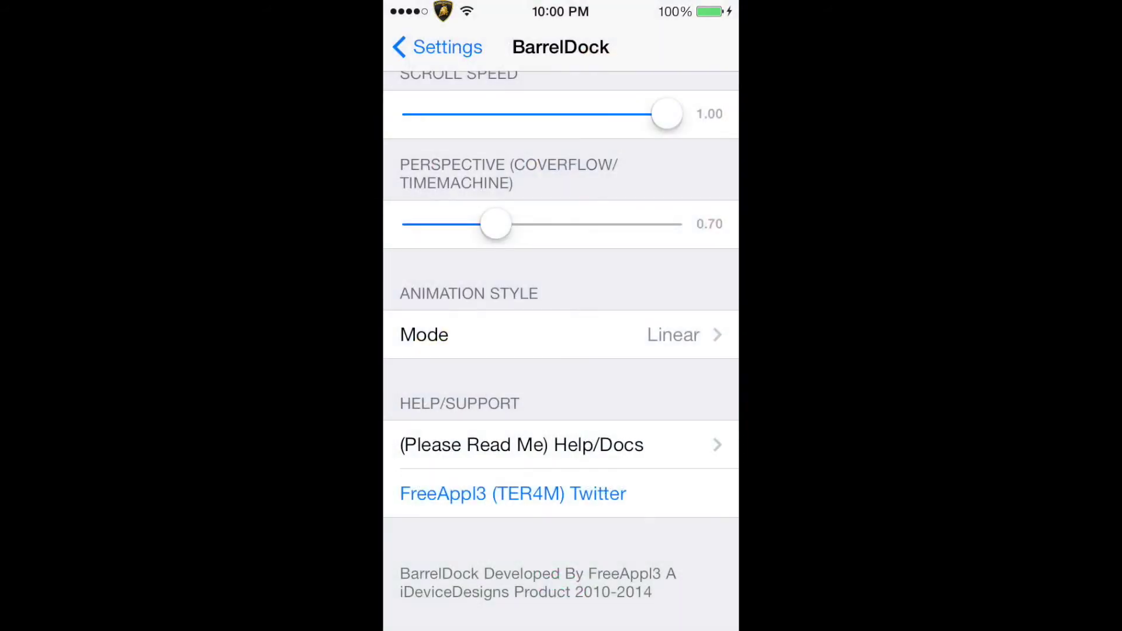
click(424, 334)
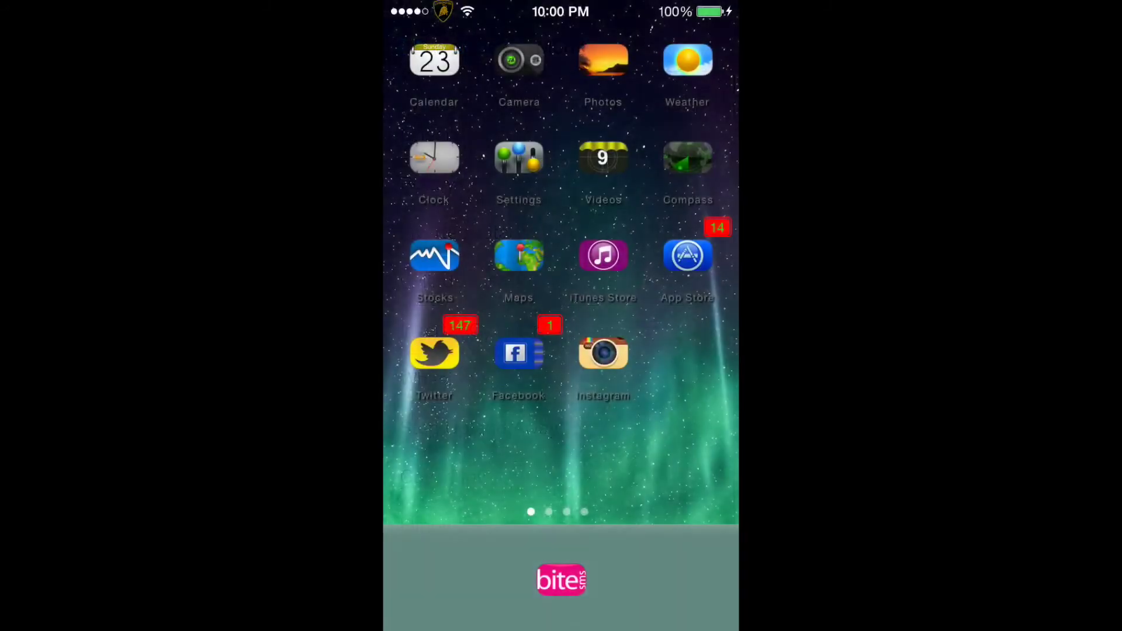
drag(667, 263, 456, 264)
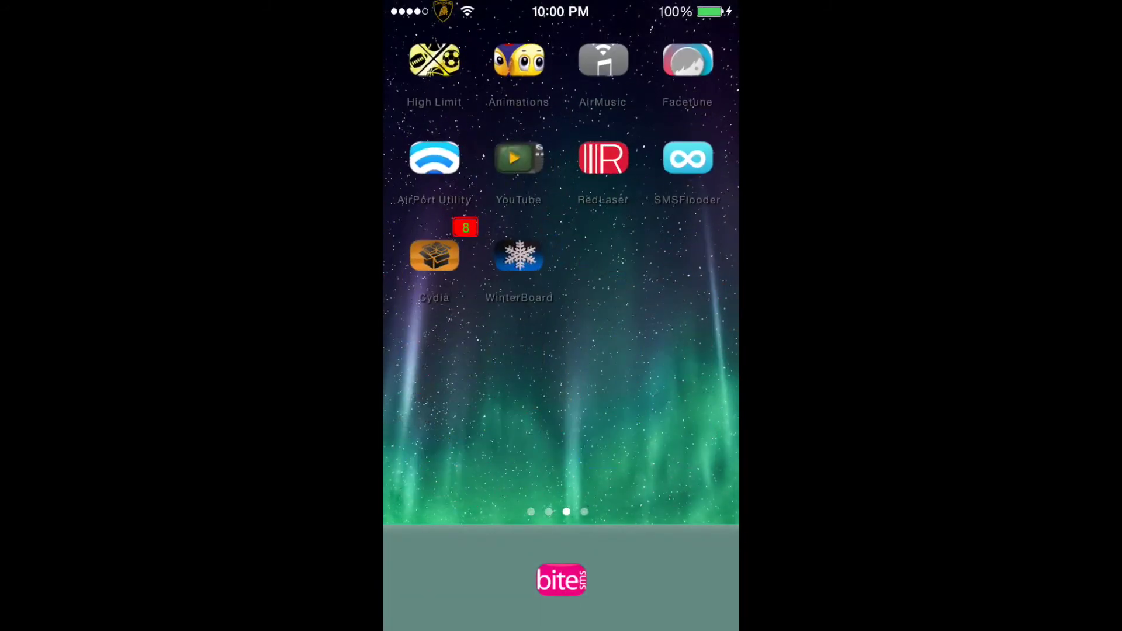
- Launch Cydia and view the DockFlow (insanelyi) package details from the Changes tab
click(434, 255)
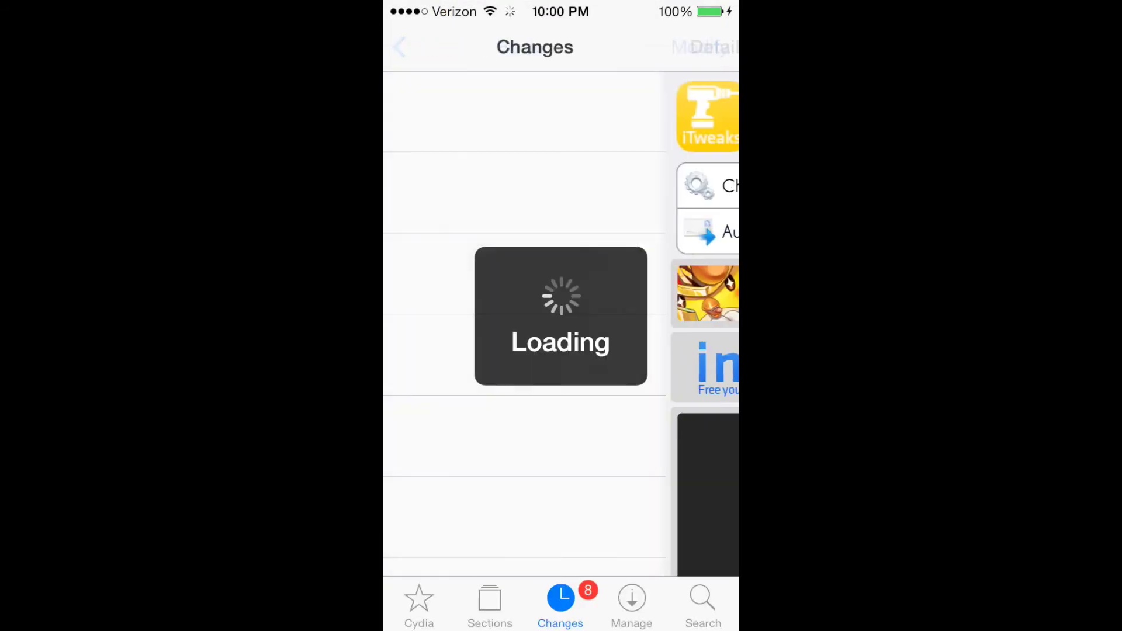
scroll(562, 342, down, 10)
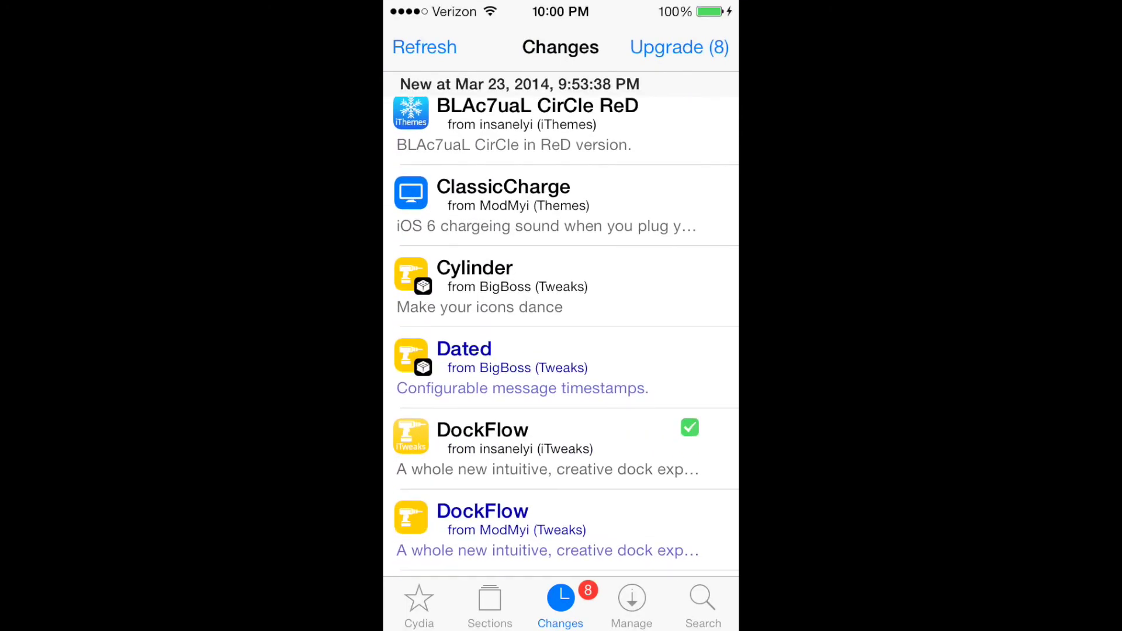
click(544, 447)
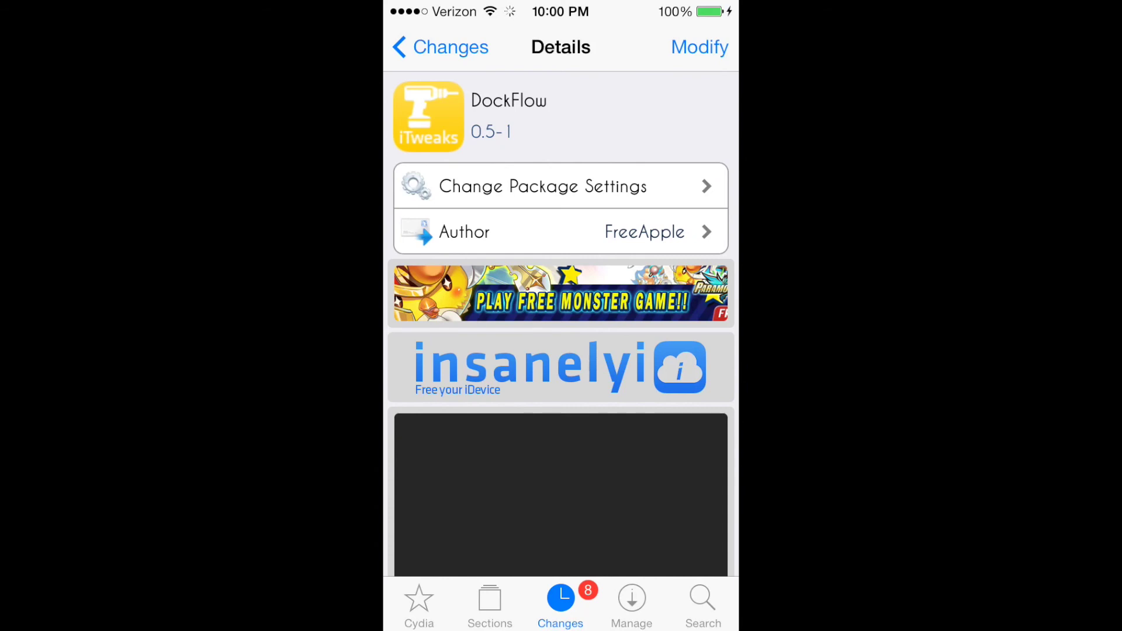
scroll(561, 351, down, 10)
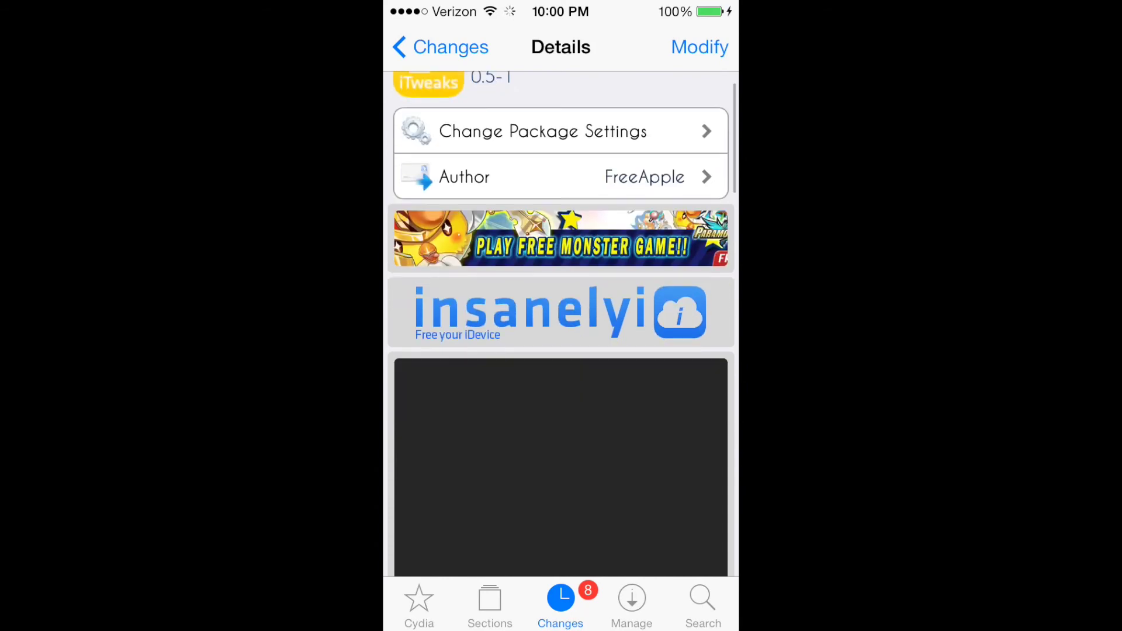
scroll(562, 351, down, 10)
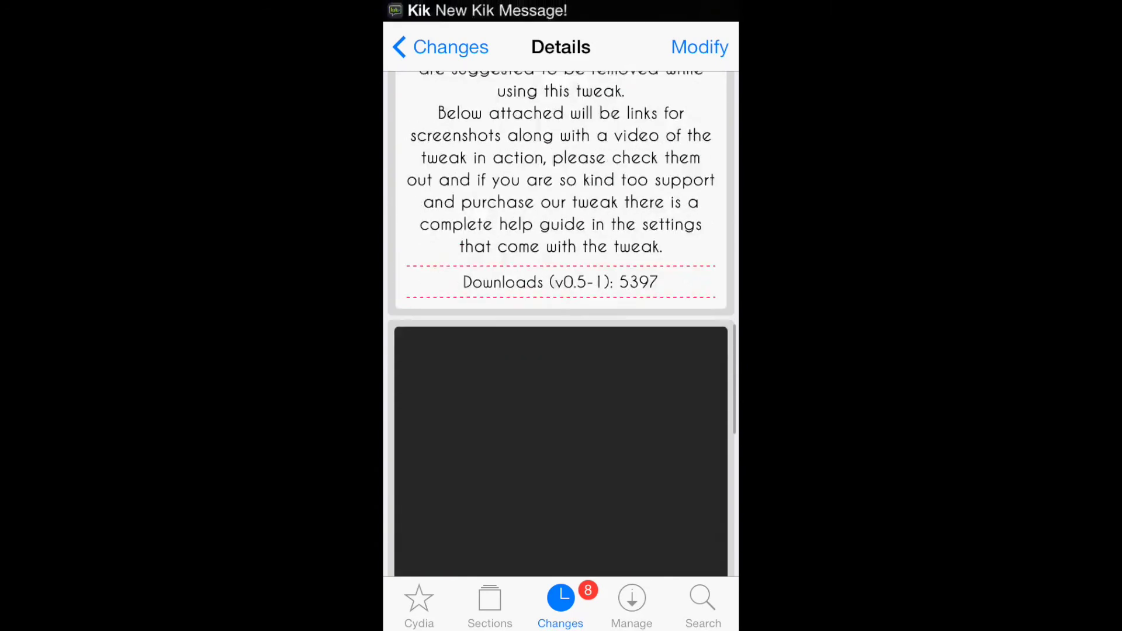
scroll(562, 324, up, 15)
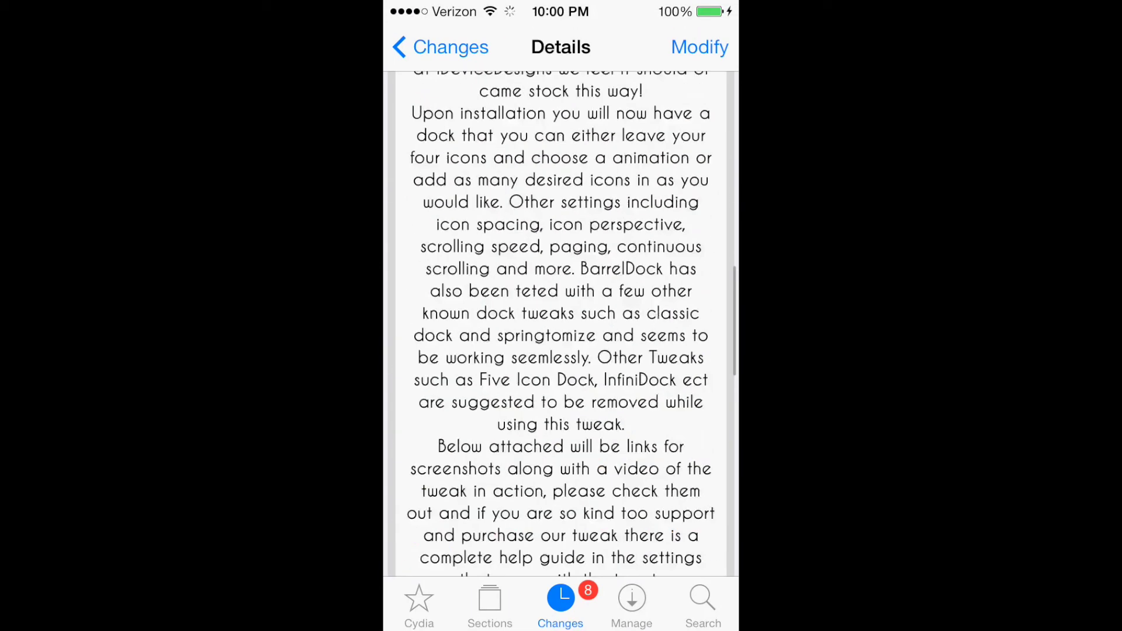
scroll(562, 325, up, 3)
scroll(562, 324, up, 5)
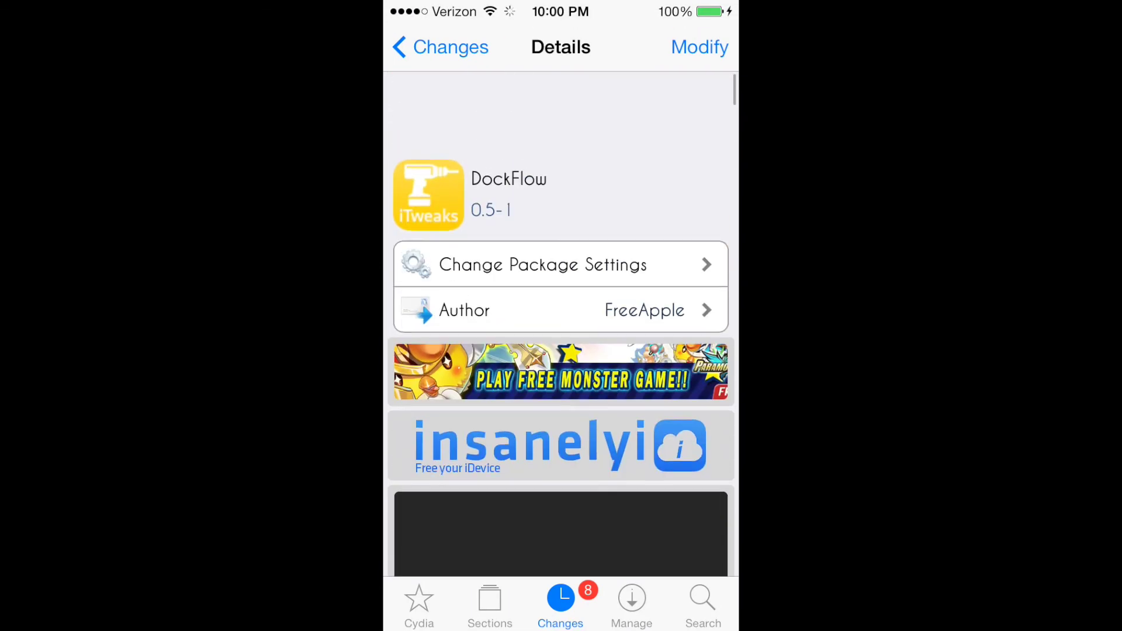